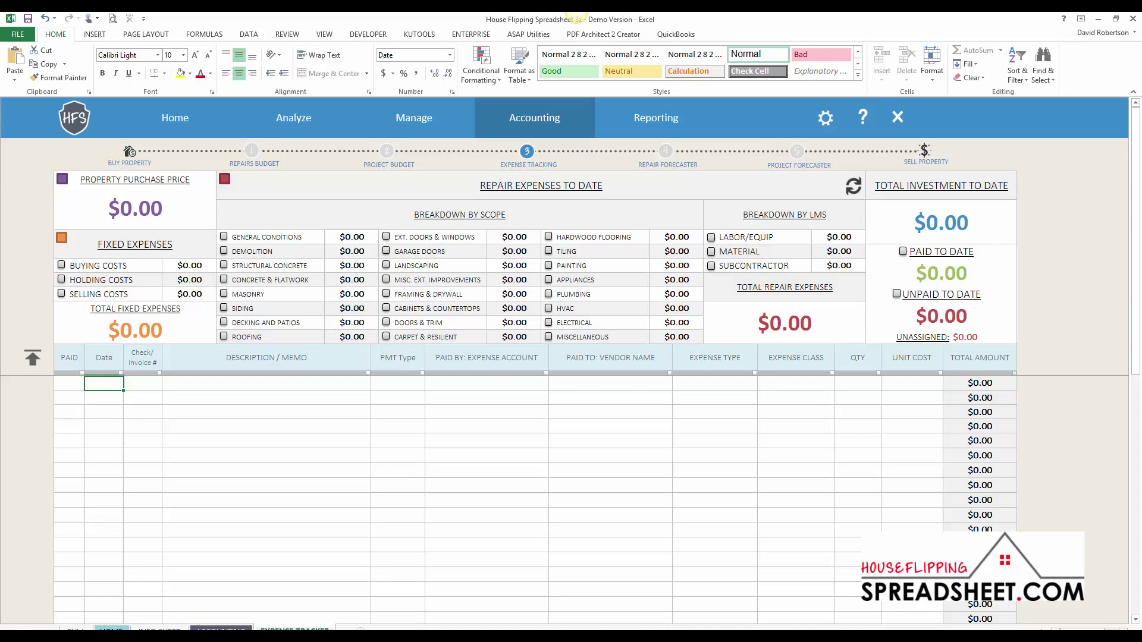
Step: Start the first expense row with date 6/20 and the description "Purchase of Property - Reference HUD 1"
text(6/20)
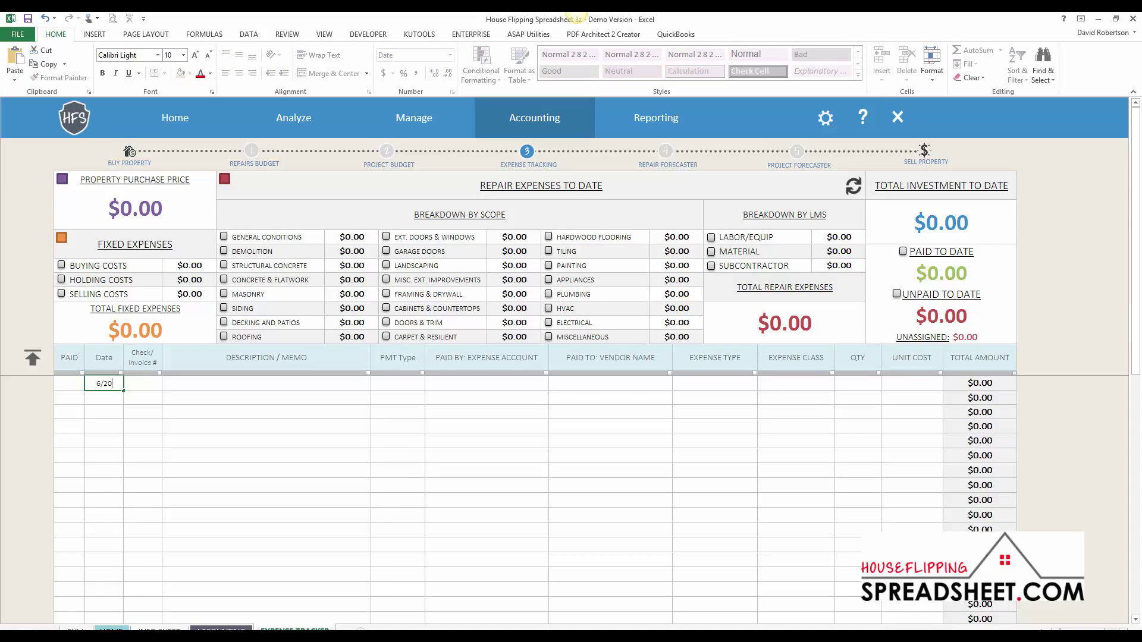
key(Return)
text(Purchase of Prop)
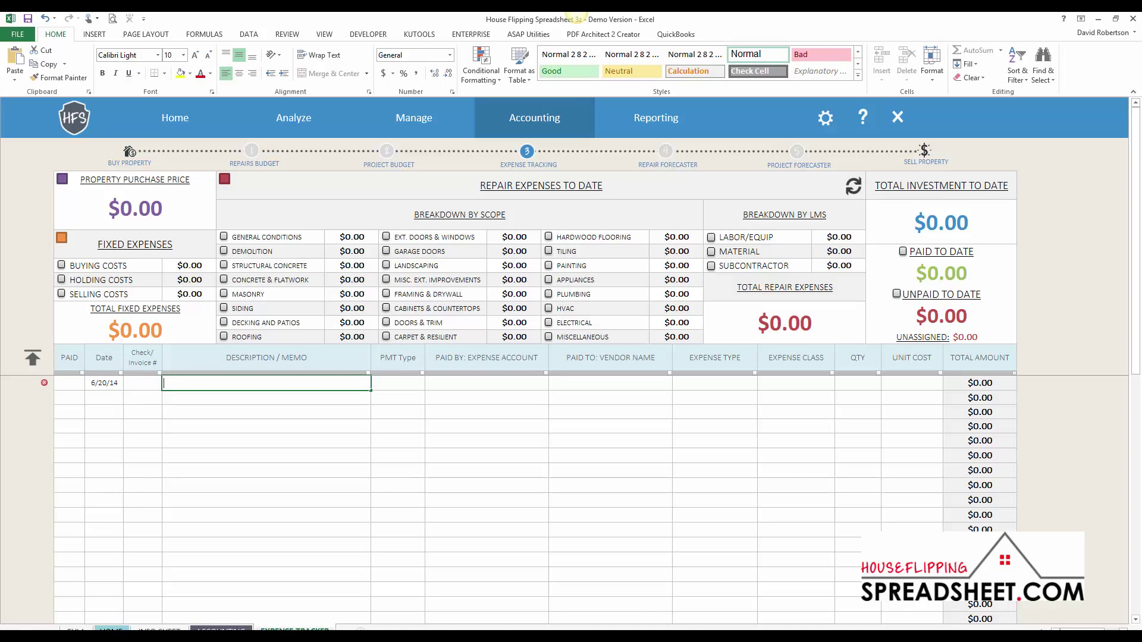
text(erty)
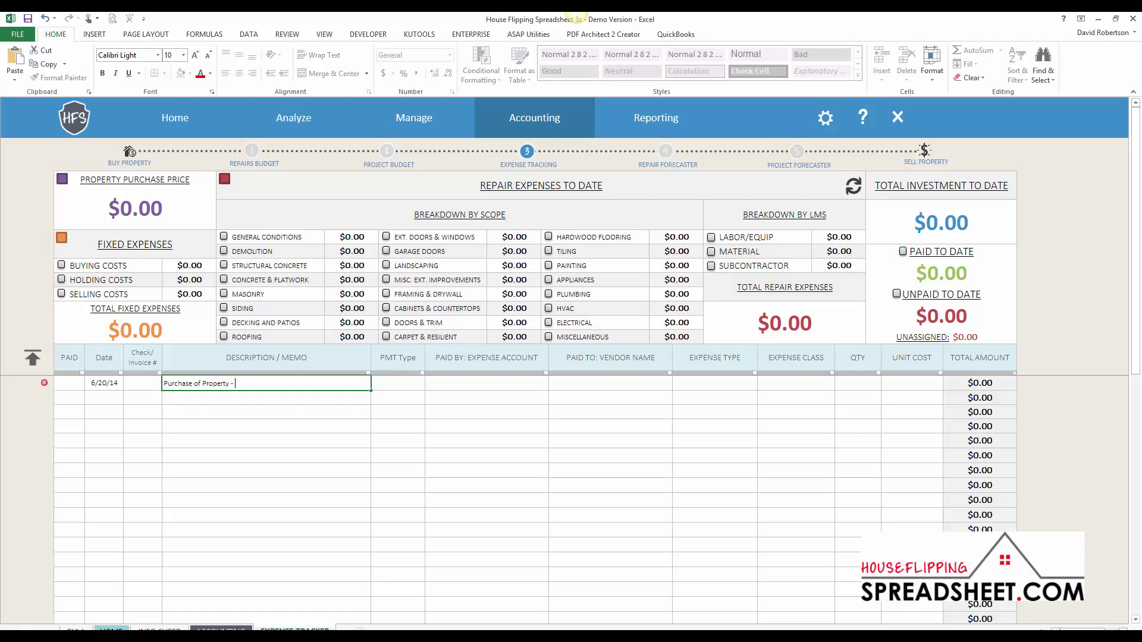
text( - Reference HUD 1)
Step: Set the payment type of the property purchase row to Bank Transfer
key(Tab)
key(Tab)
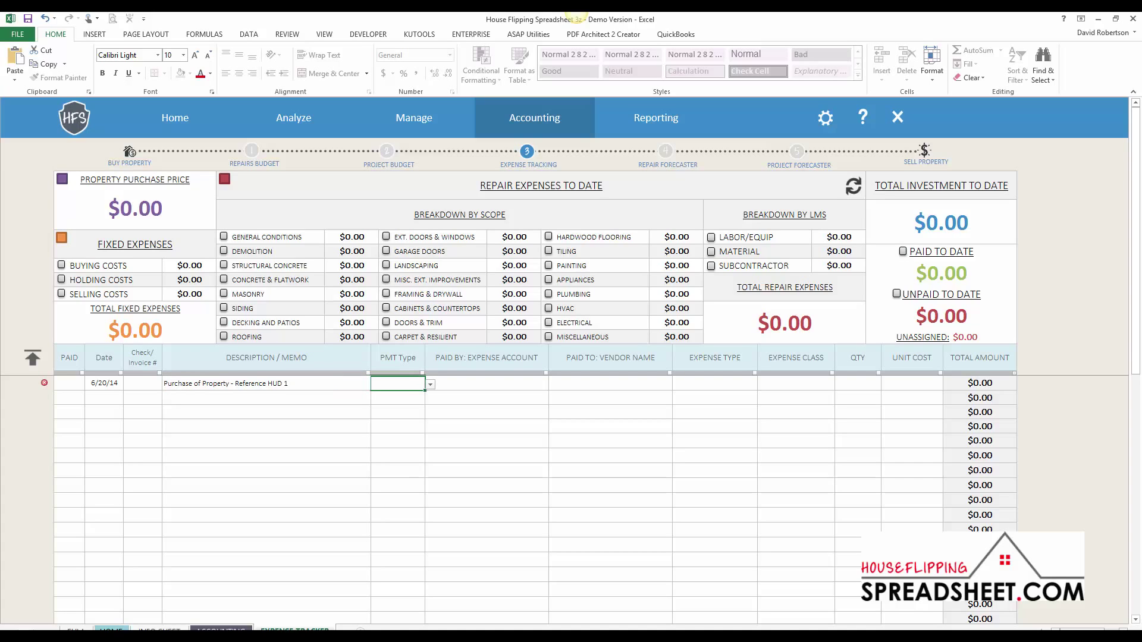
key(alt+Down)
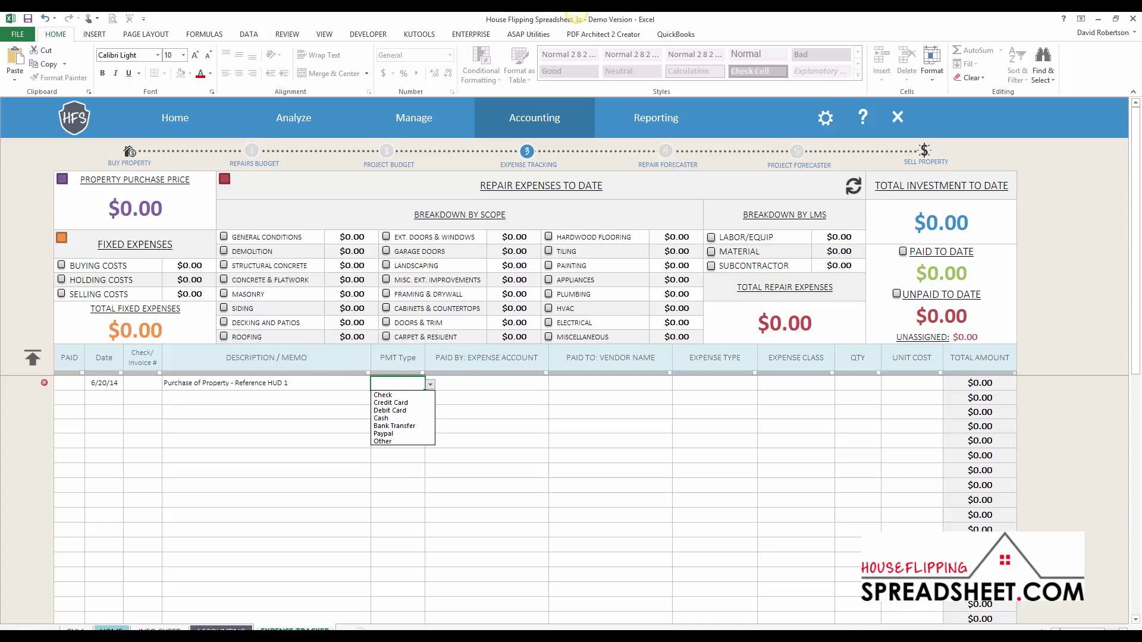
key(Down)
key(Down)
key(Down)
key(Down)
key(Down)
key(Return)
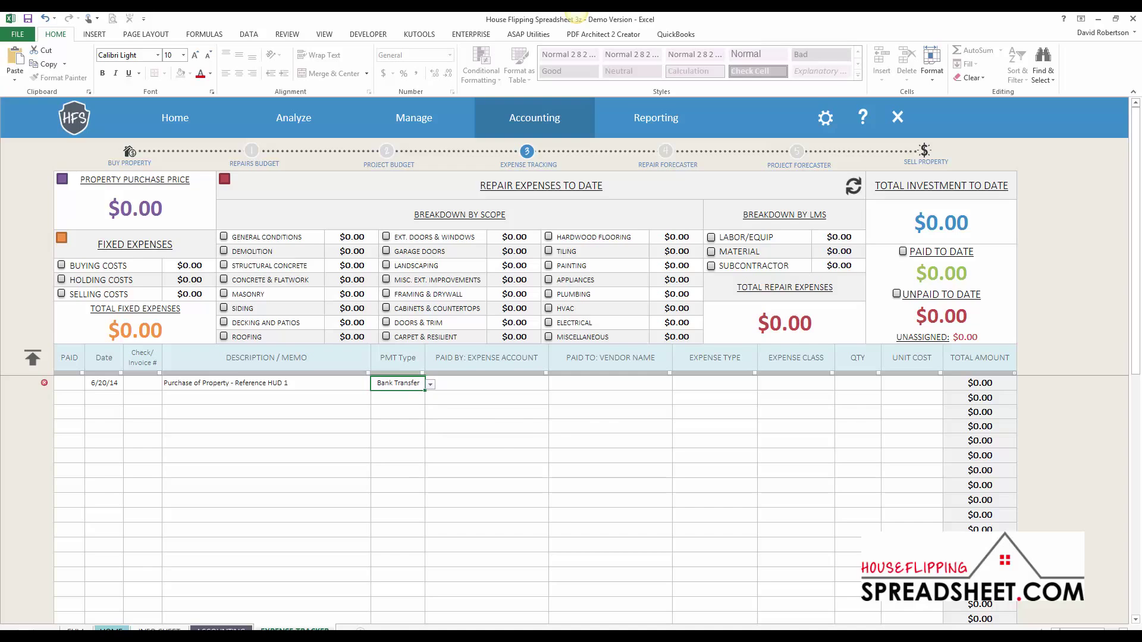
Step: Set the property purchase as paid by House Flipping Bank Account and paid to the vendor First 1 Bank
key(Tab)
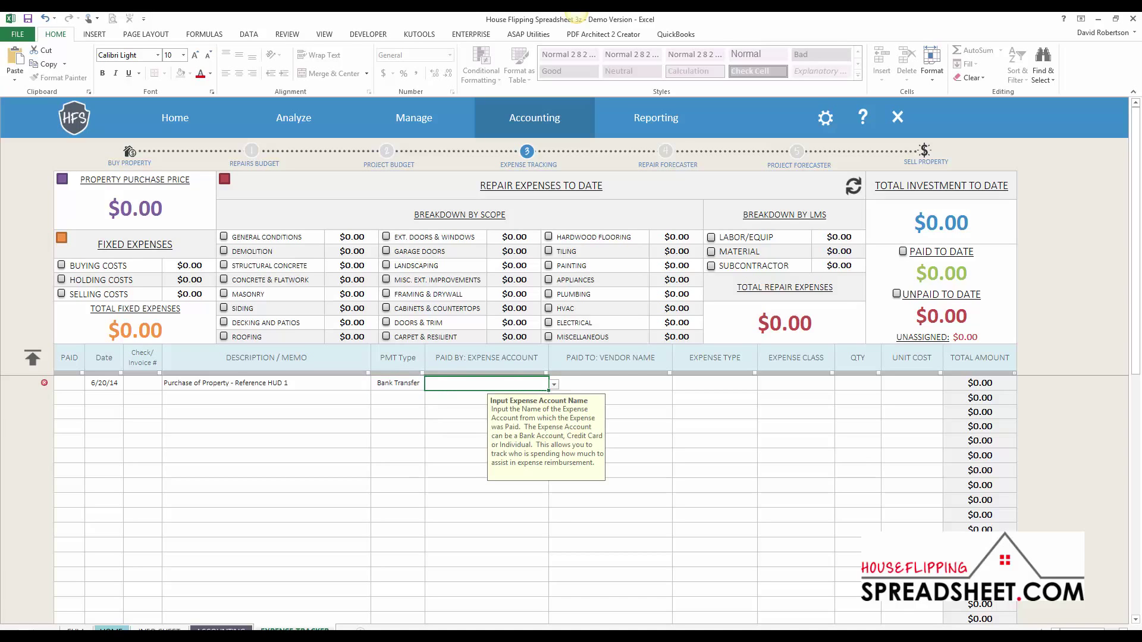
key(alt+Down)
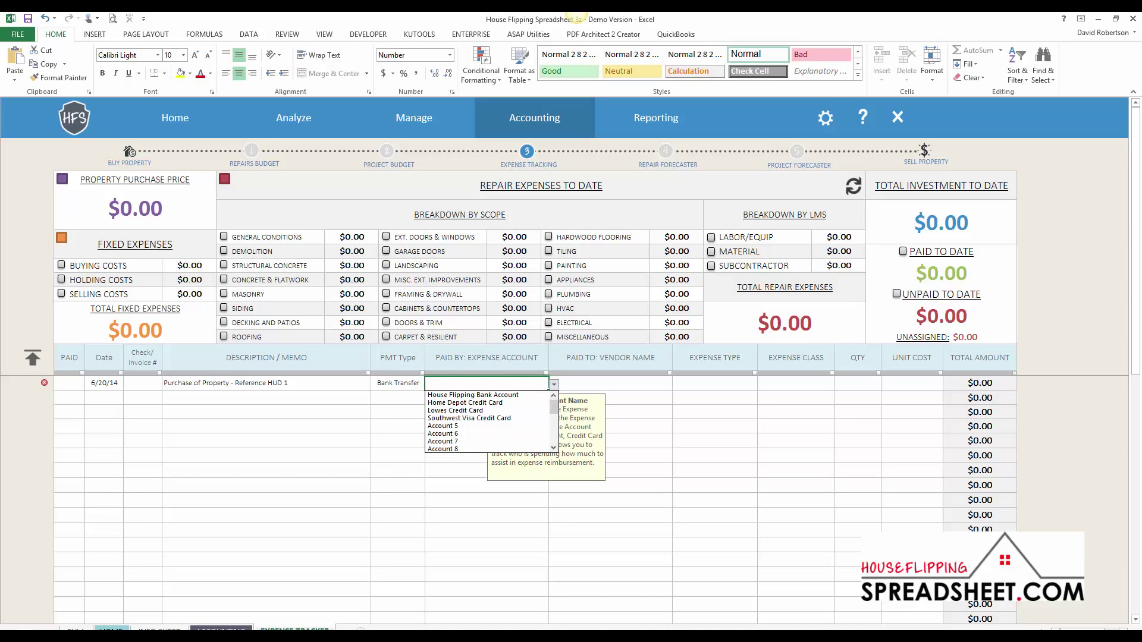
key(Return)
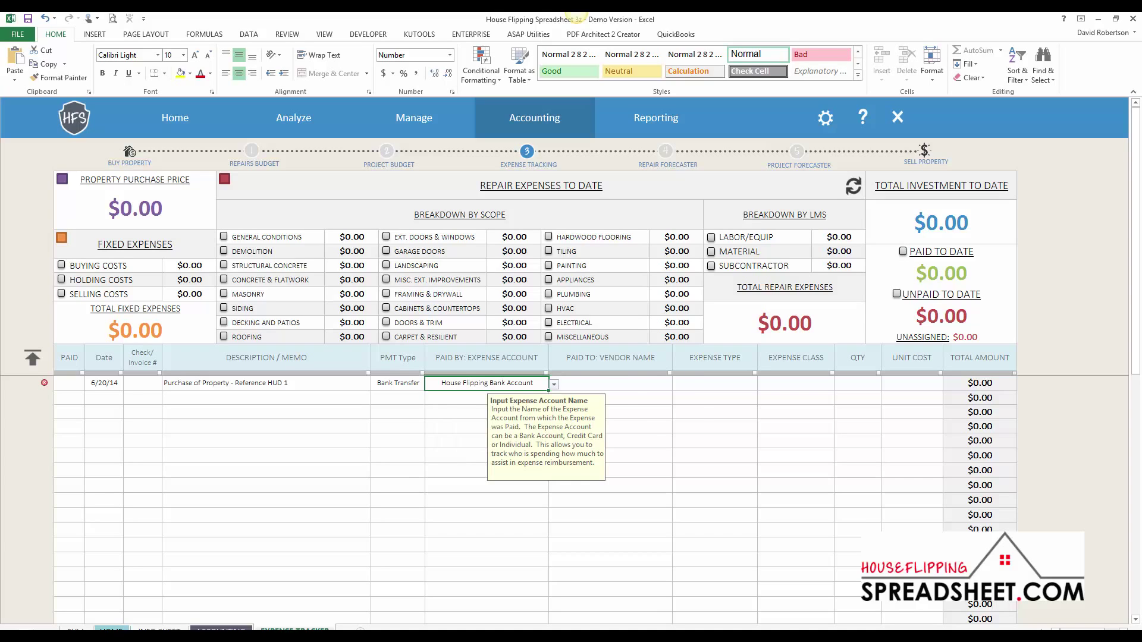
key(Tab)
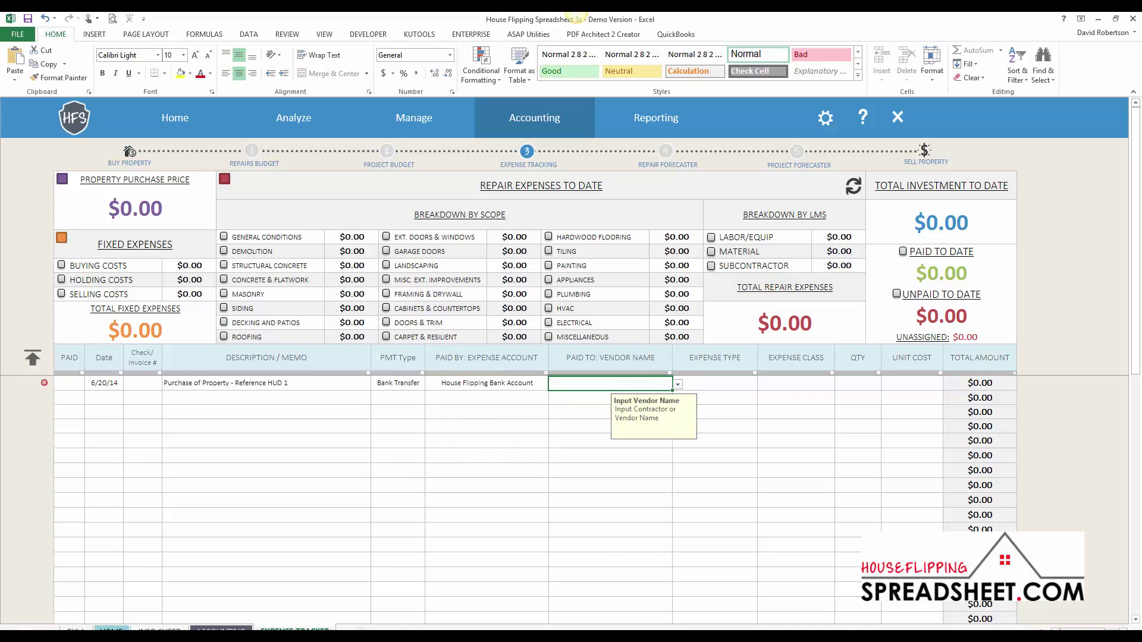
key(alt+Down)
key(Down)
key(Return)
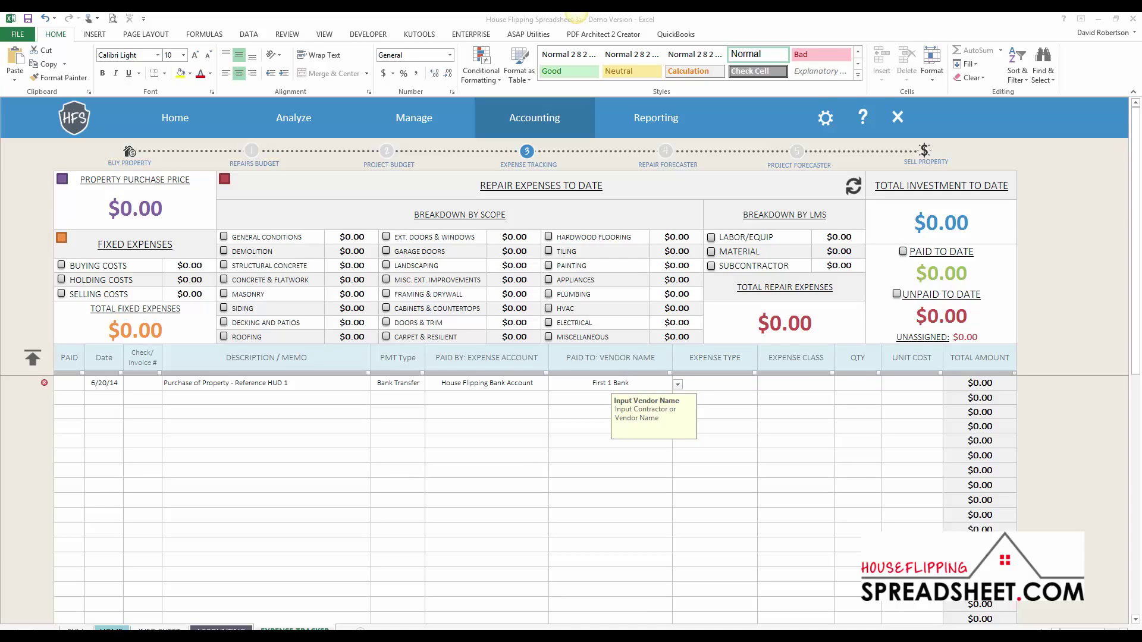
Step: Assign the PURCHASE PRICE expense type to the property purchase row
key(Tab)
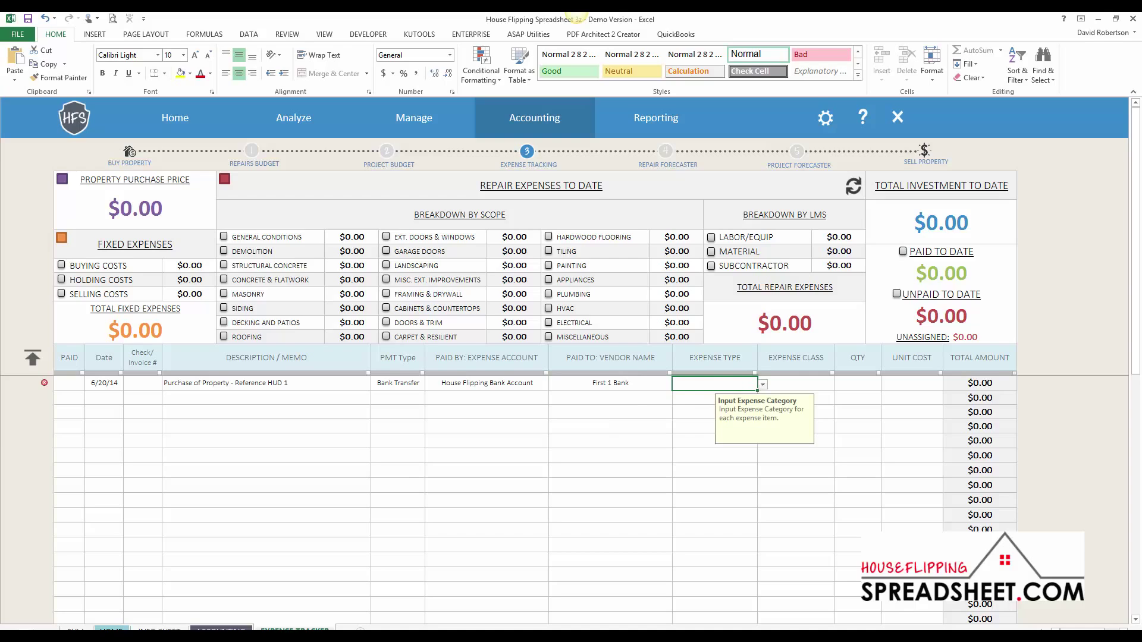
key(alt+Down)
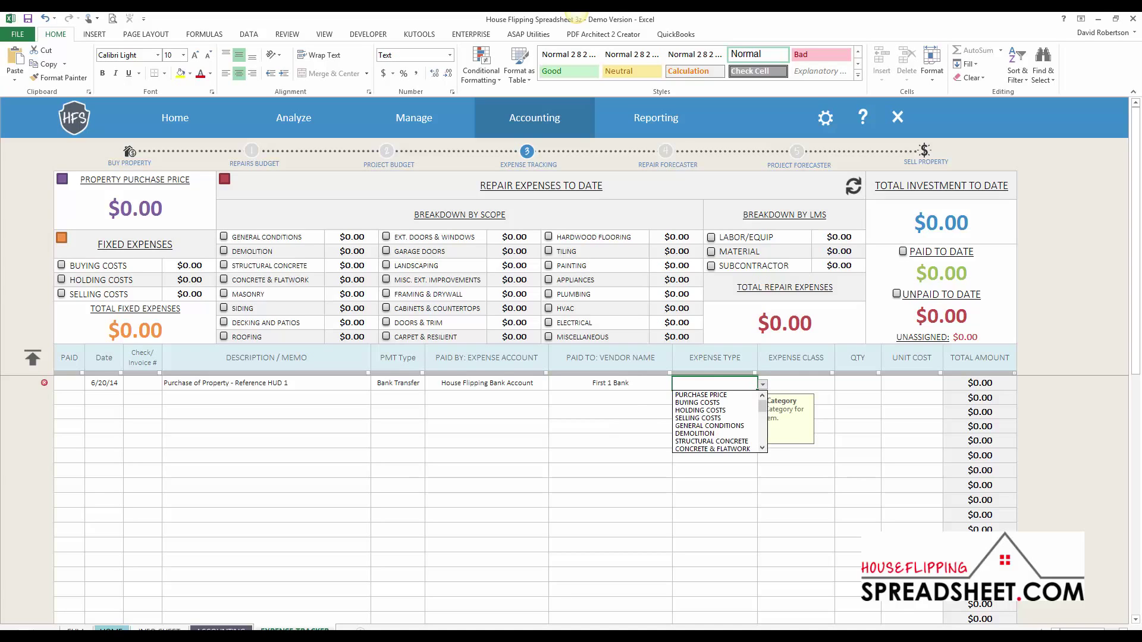
key(Down)
key(Return)
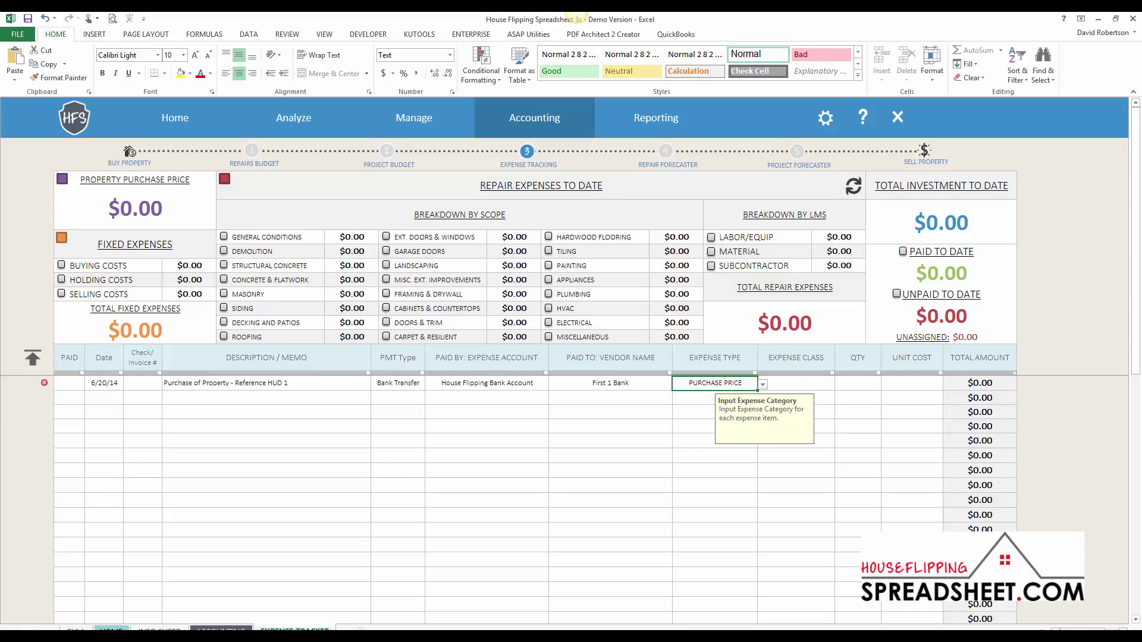
Step: Leave the expense class blank and enter quantity 1 and unit cost 74000 for the property purchase
key(Tab)
key(Tab)
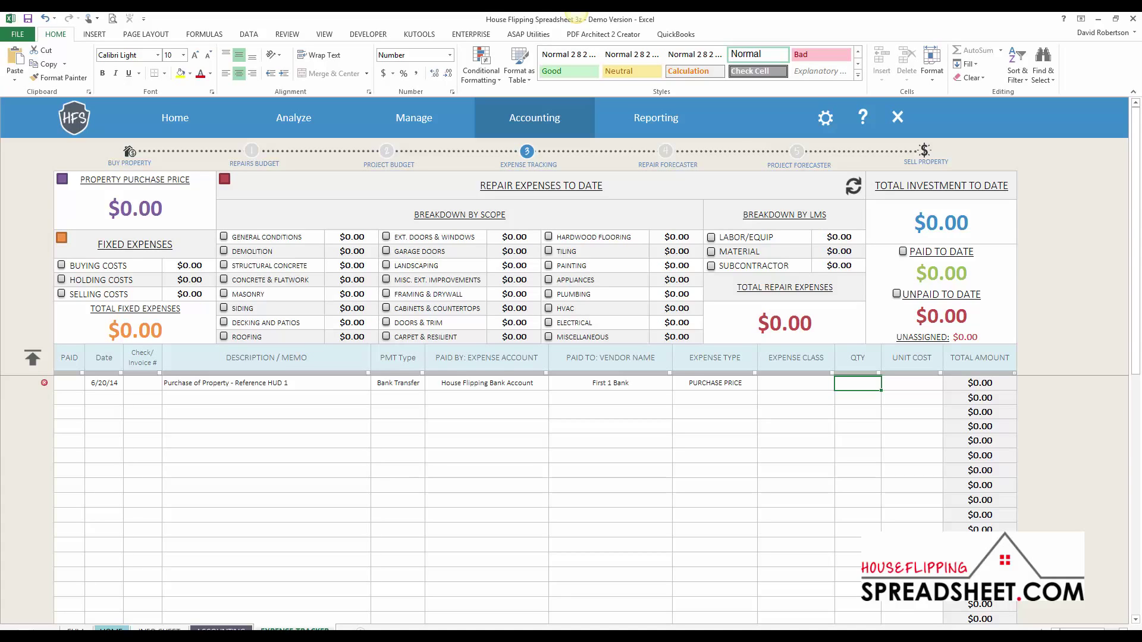
key(F2)
text(1)
key(Tab)
text(74000)
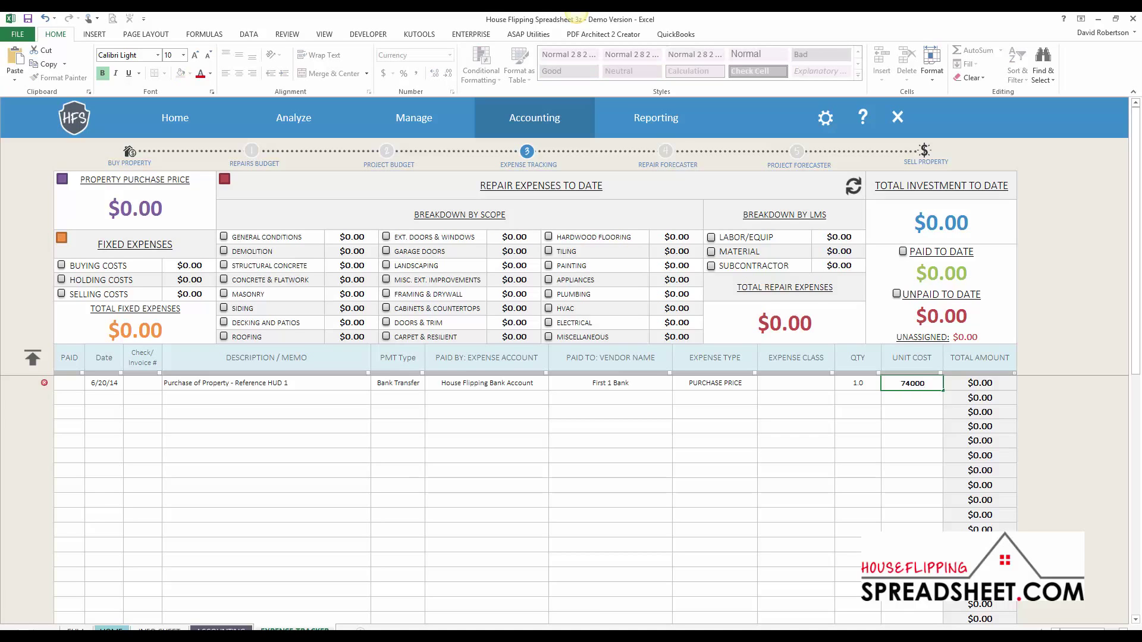
key(Return)
Step: Start the second expense row with date 6/20/2014 and the description "Buying costs - Reference HUD 1"
text(6/20)
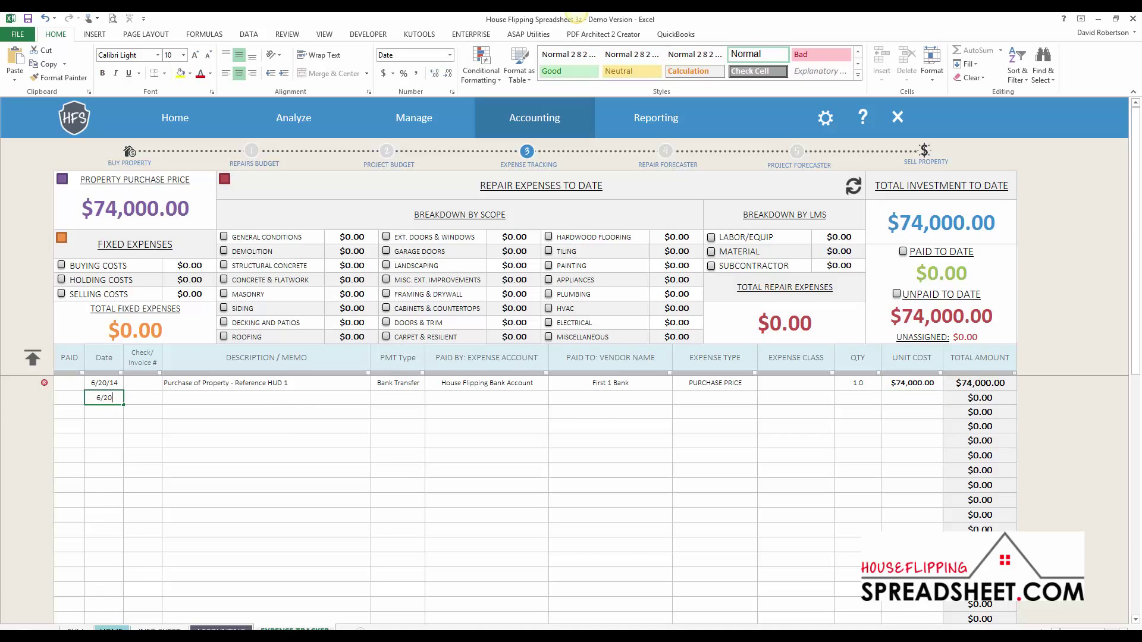
text(/2014)
key(Tab)
key(Tab)
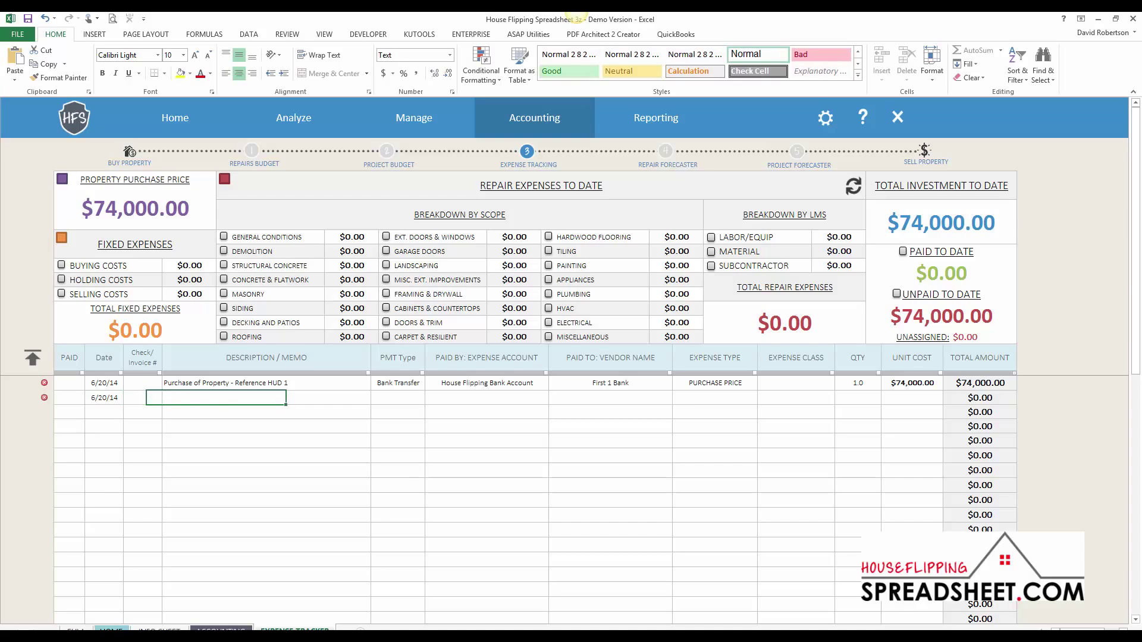
text(Buying costs )
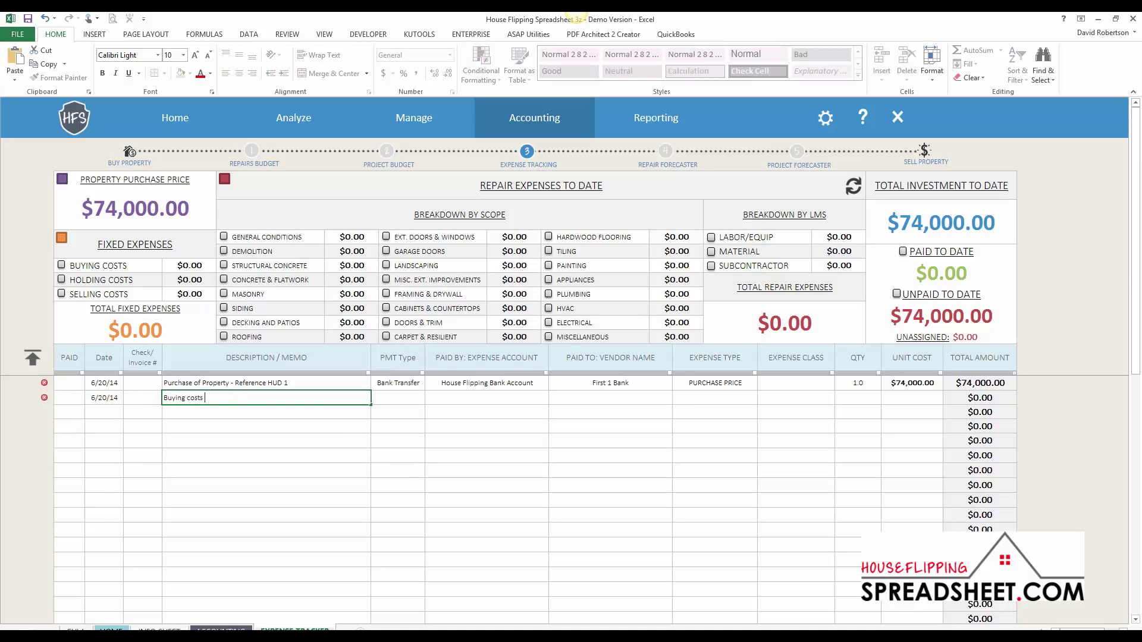
text(- Reference HUD 1)
Step: Set the payment type of the buying costs row to Bank Transfer
key(Tab)
key(alt+Down)
key(Down)
key(Down)
key(Down)
key(Down)
key(Down)
key(Return)
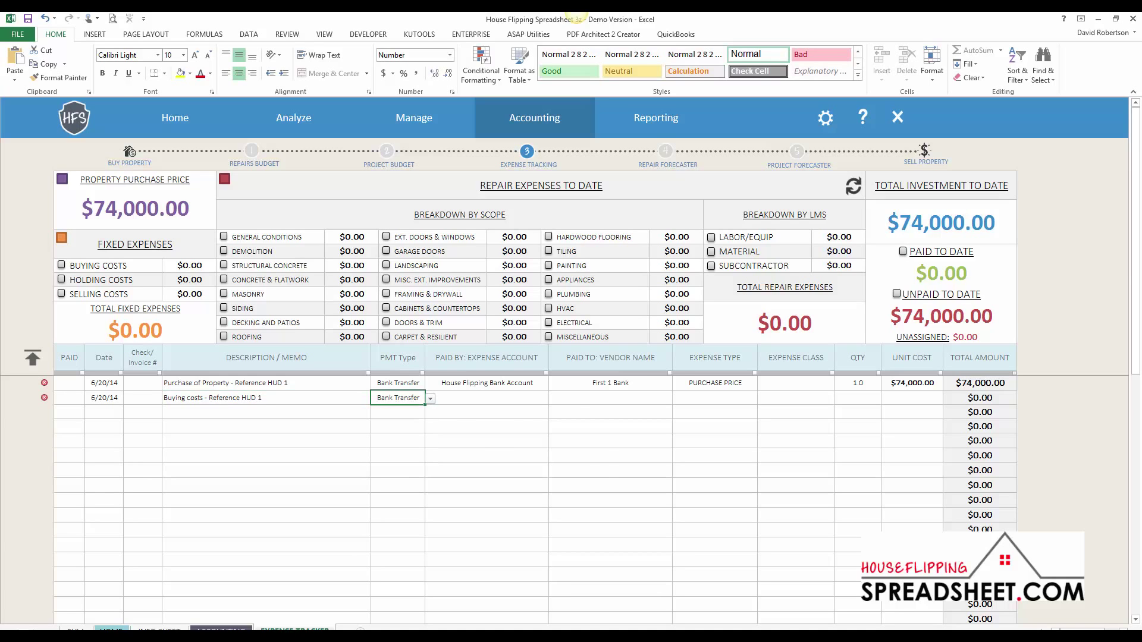
Step: Set the buying costs as paid by House Flipping Bank Account and paid to the vendor First 1 Bank
key(Tab)
key(alt+Down)
key(Down)
key(Down)
key(Down)
key(Down)
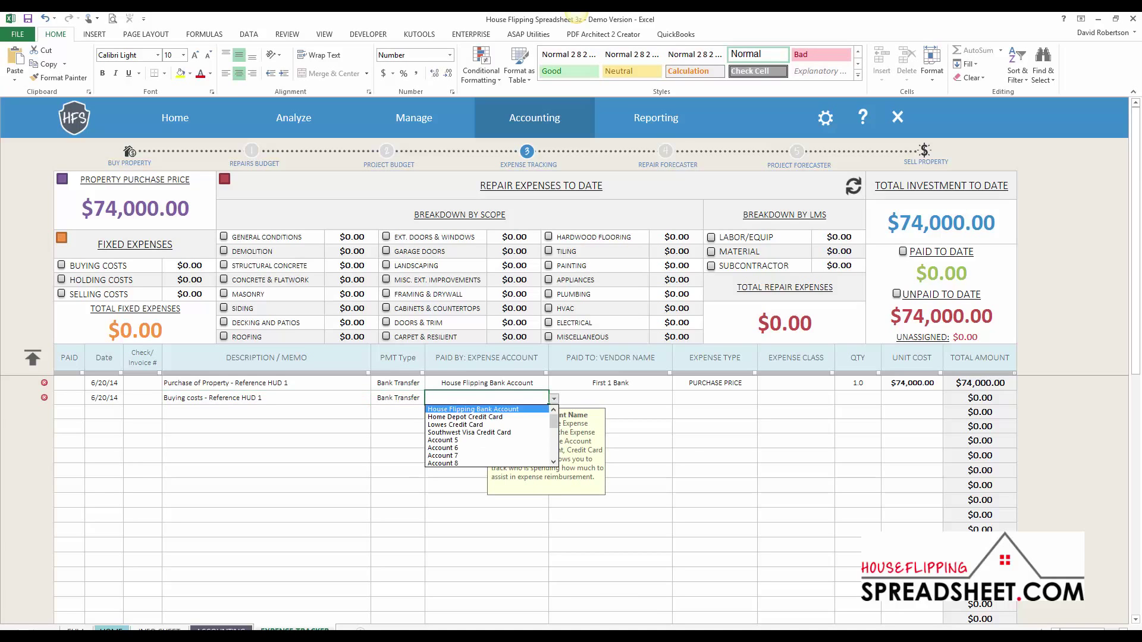
key(Return)
key(Tab)
key(alt+Down)
key(Down)
key(Return)
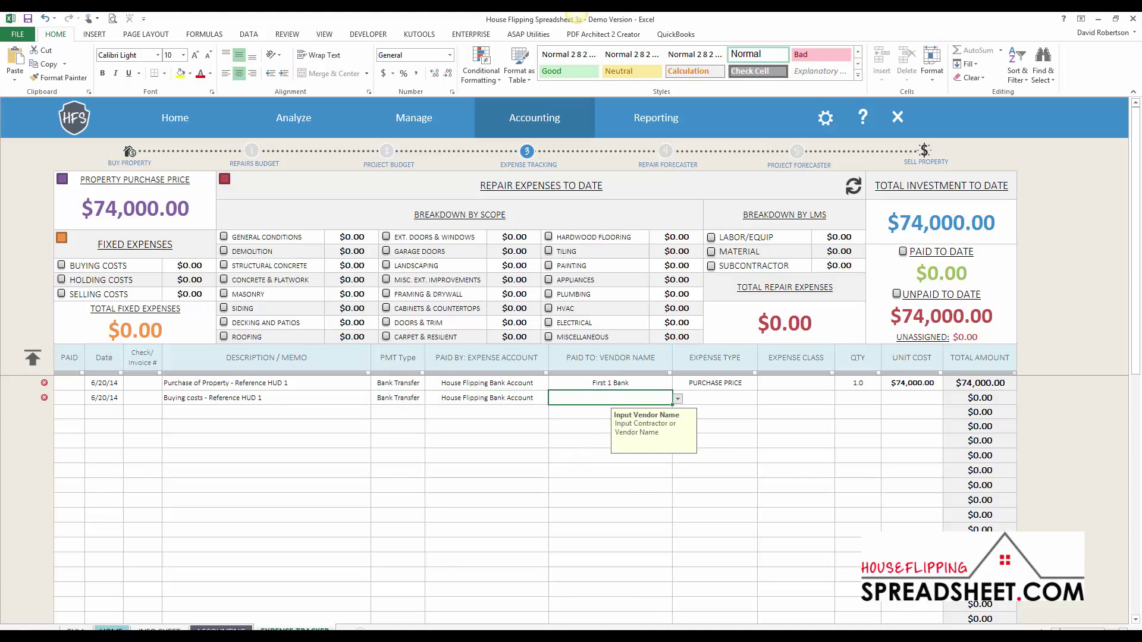
Step: Assign the BUYING COSTS expense type to the second expense row
key(Tab)
key(alt+Down)
key(Down)
key(Down)
key(Return)
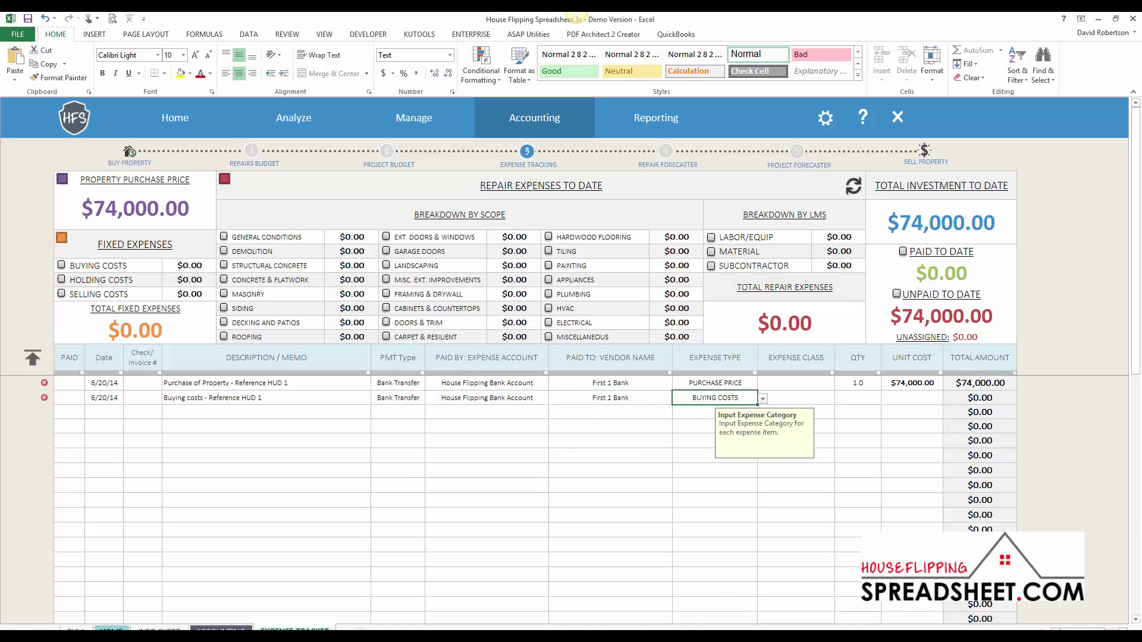
Step: Enter quantity 1 and unit cost 1350 for the buying costs, leaving the expense class blank
key(Tab)
text(1)
key(Tab)
text(1350)
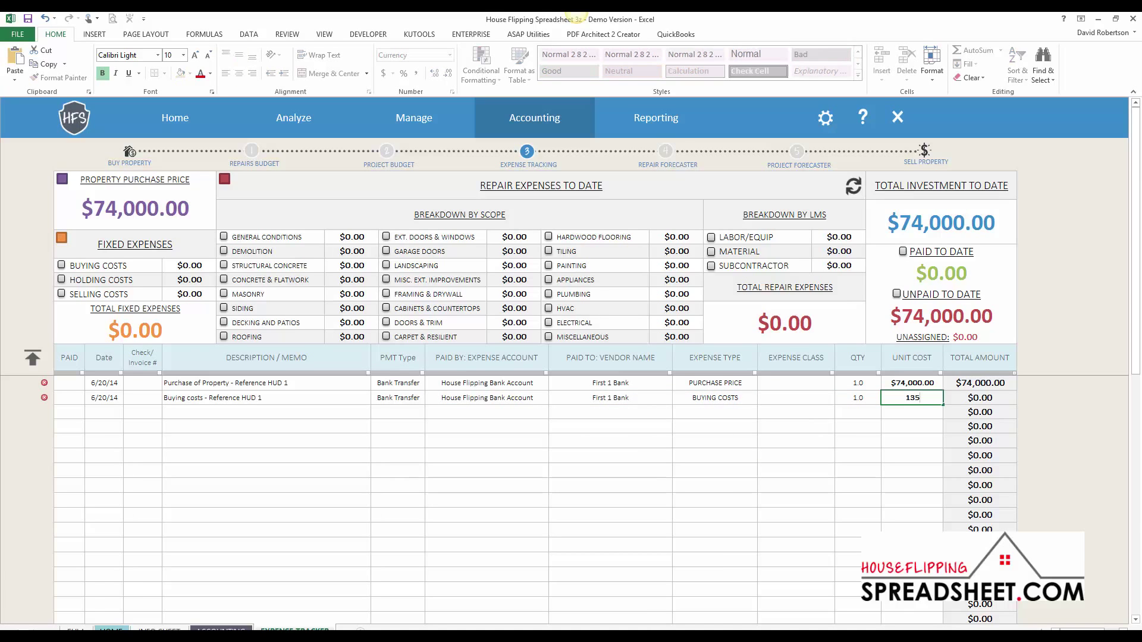
key(Return)
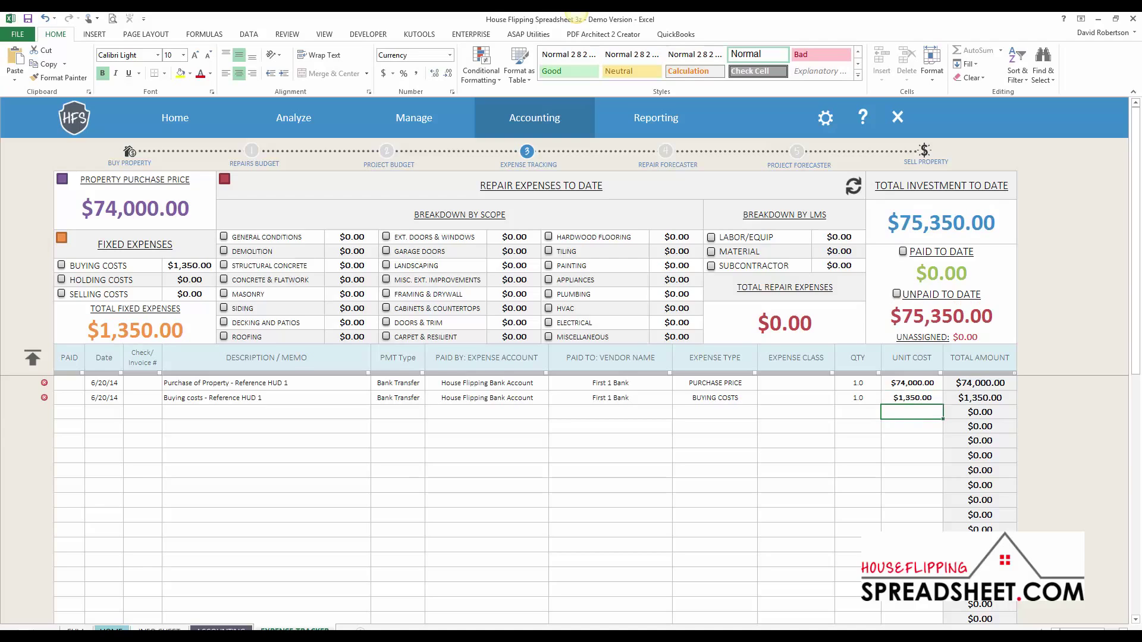